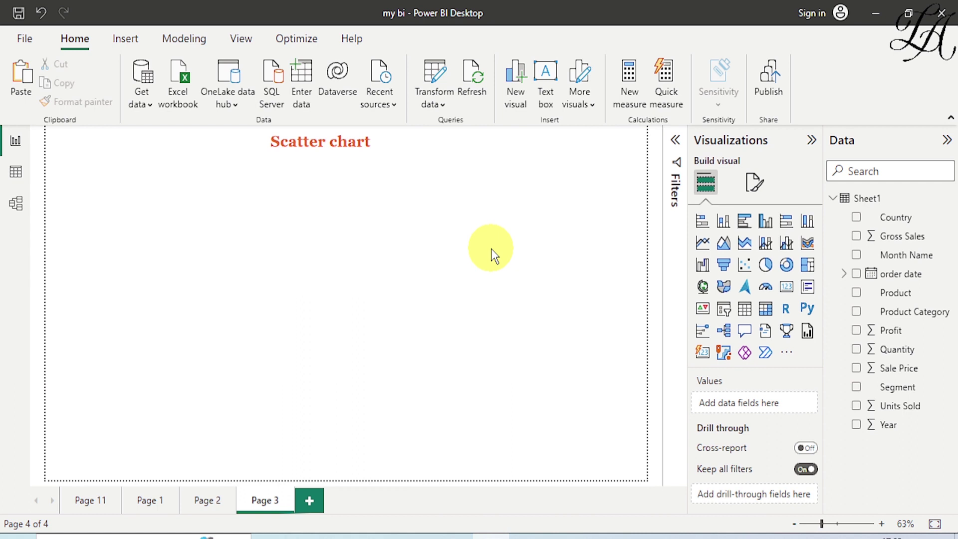
- Insert a scatter chart on Page 3, enlarge it down and to the right, and open it in focus mode
left_click(745, 265)
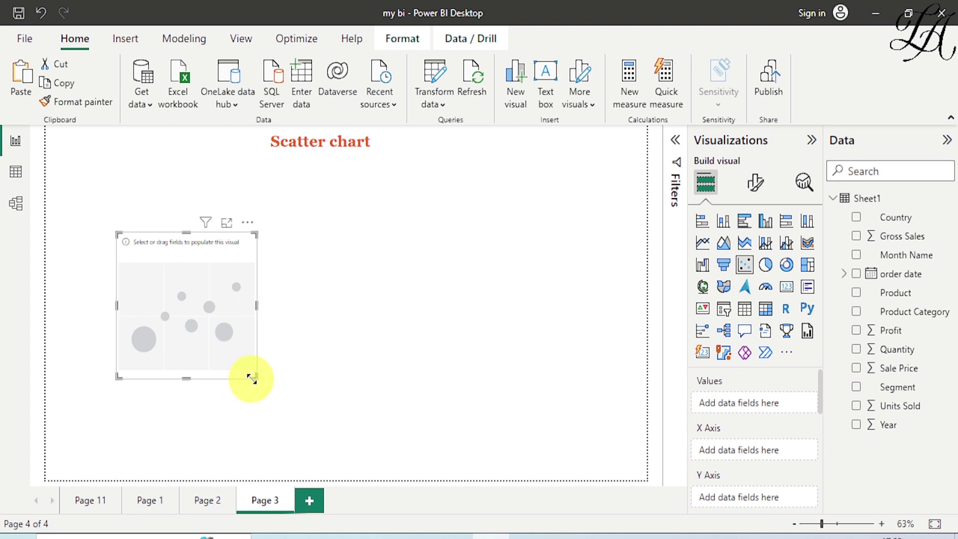
left_click_drag(252, 379, 331, 456)
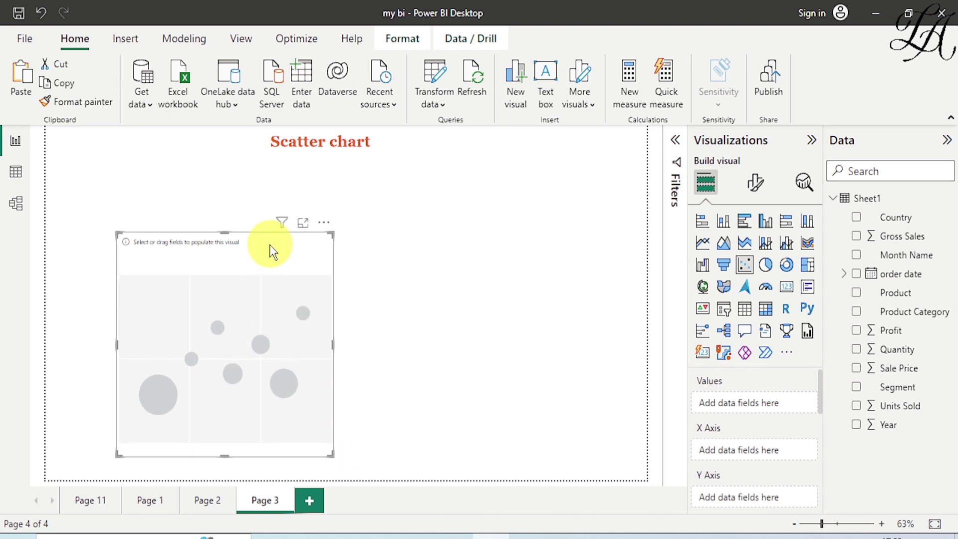
left_click(303, 223)
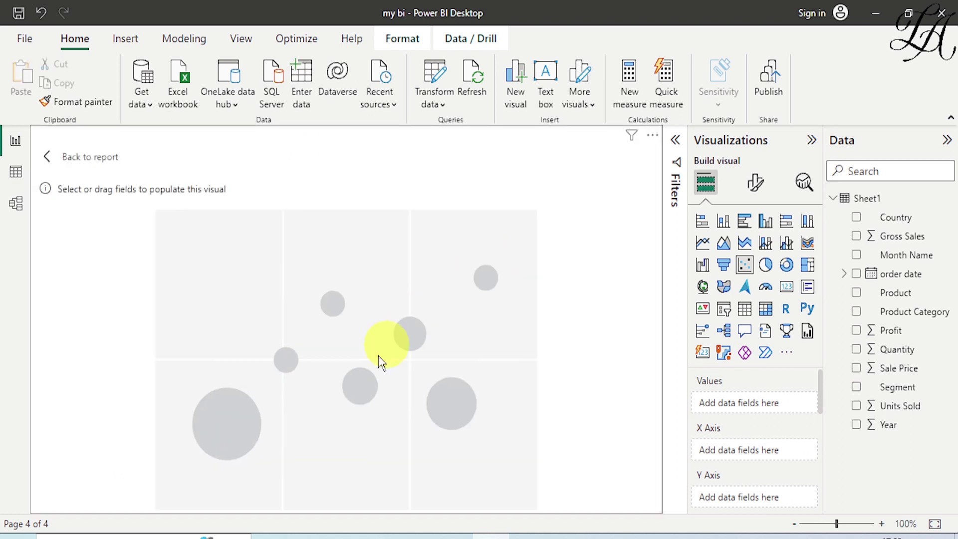
- Assign Gross Sales to the scatter chart's X axis and Profit to its Y axis
scroll(758, 397, "down", 1)
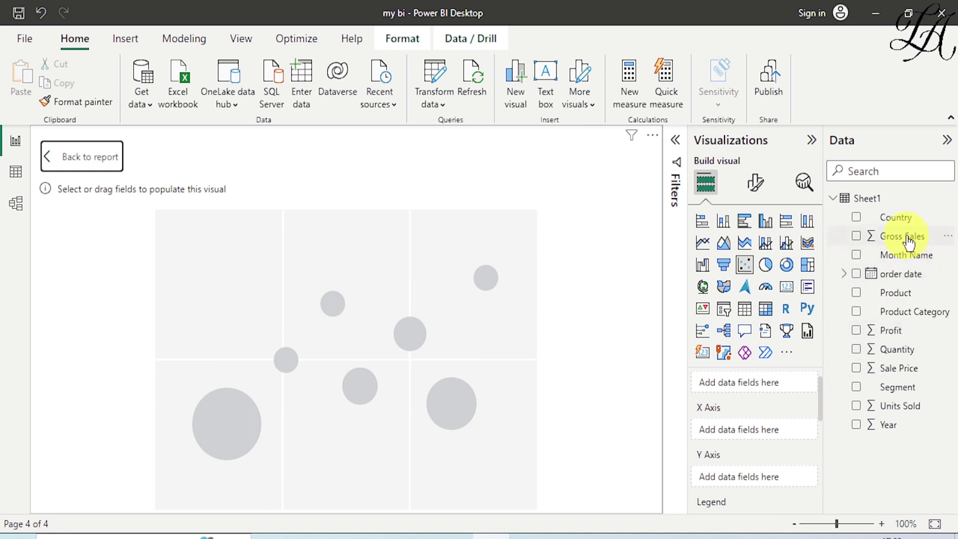
left_click_drag(905, 237, 748, 426)
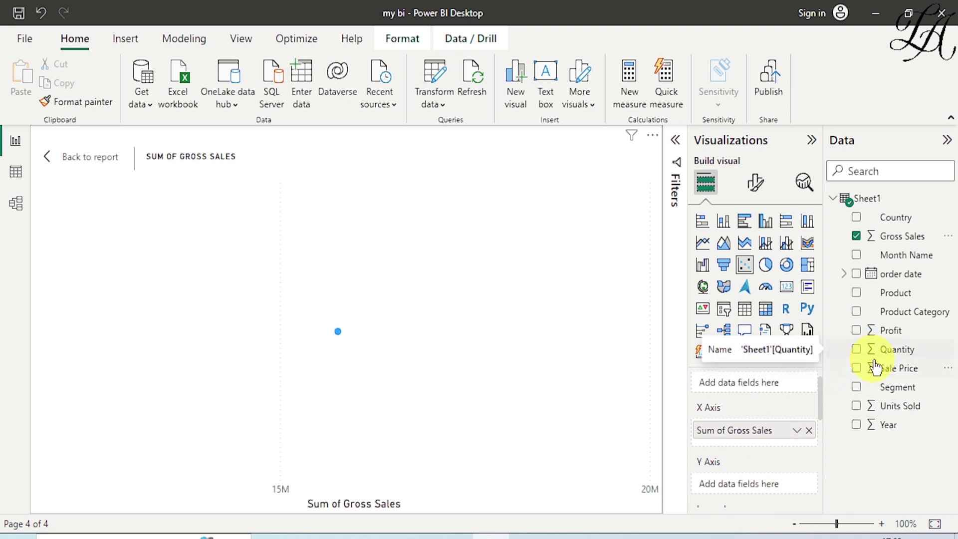
left_click_drag(877, 331, 754, 482)
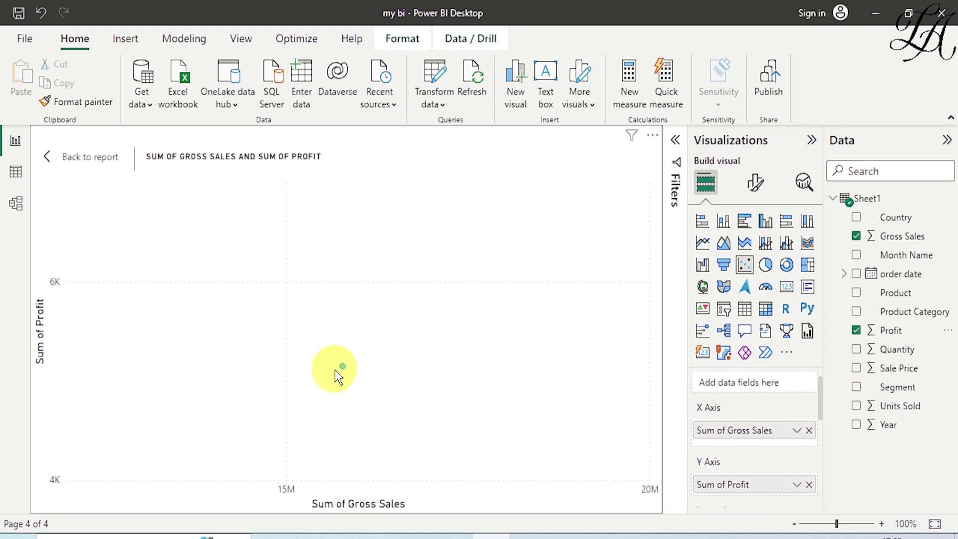
mouse_move(343, 368)
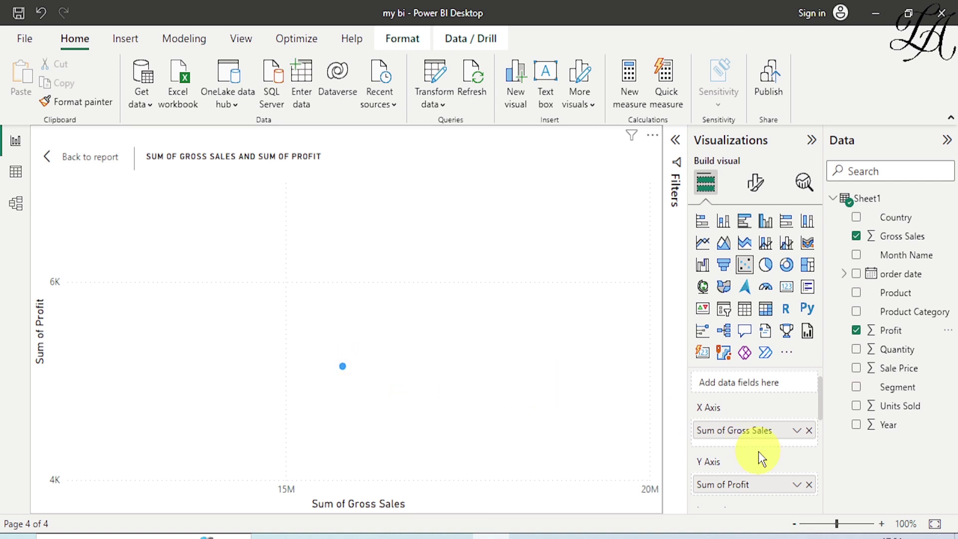
- Add the Product field to the scatter chart's Values to plot a separate point for each product
scroll(755, 447, "up", 1)
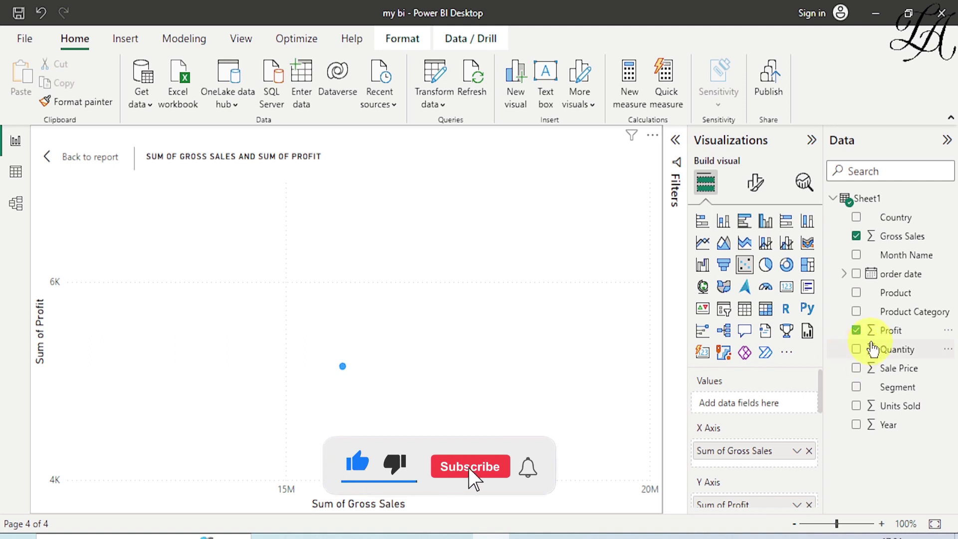
left_click_drag(866, 295, 751, 399)
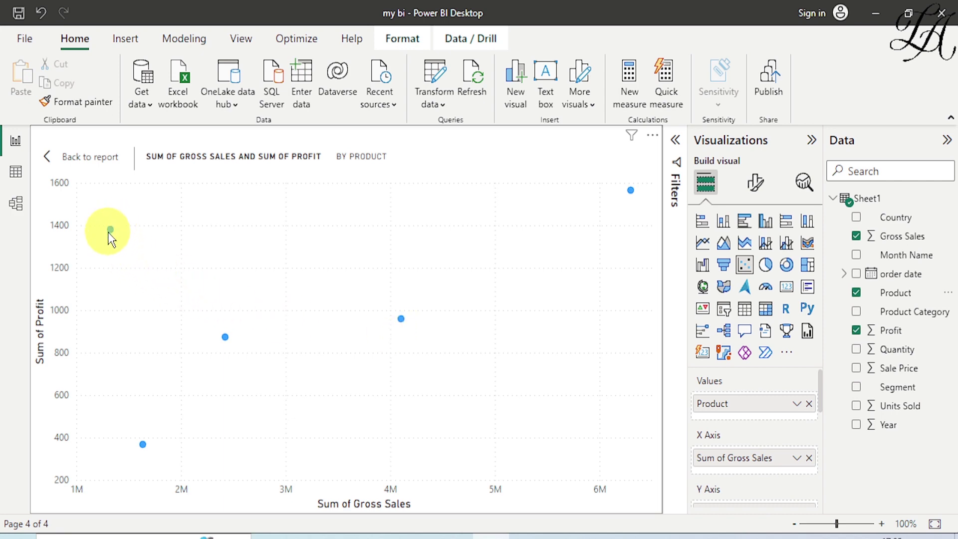
mouse_move(110, 233)
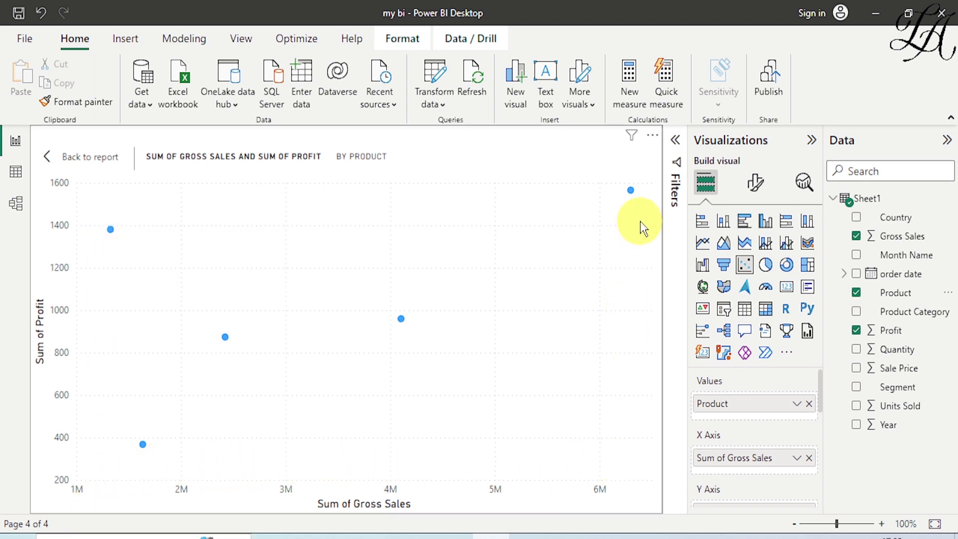
mouse_move(630, 191)
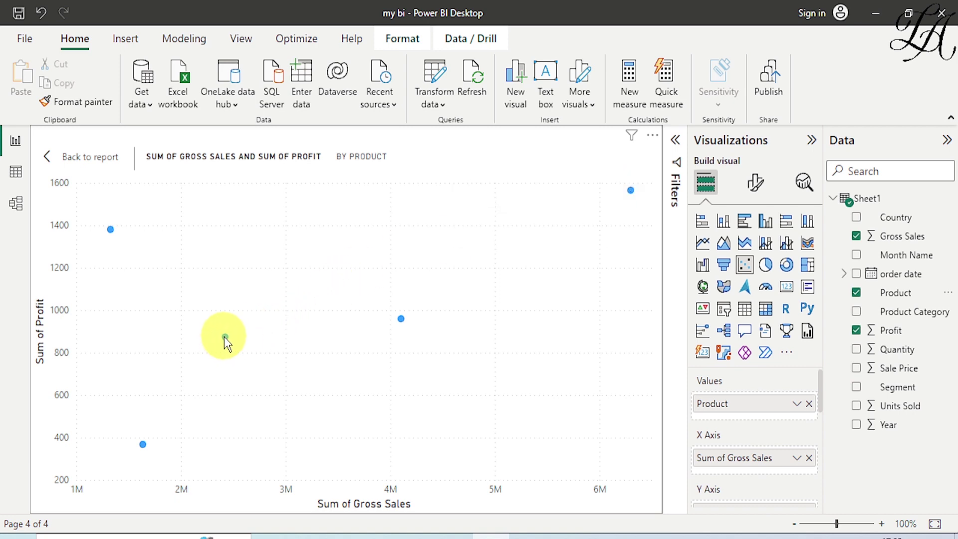
mouse_move(225, 337)
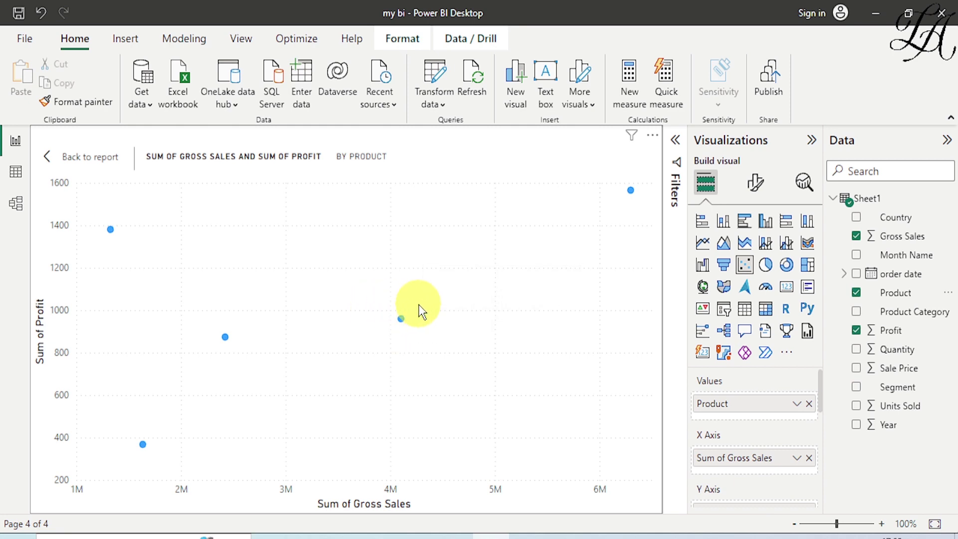
mouse_move(401, 319)
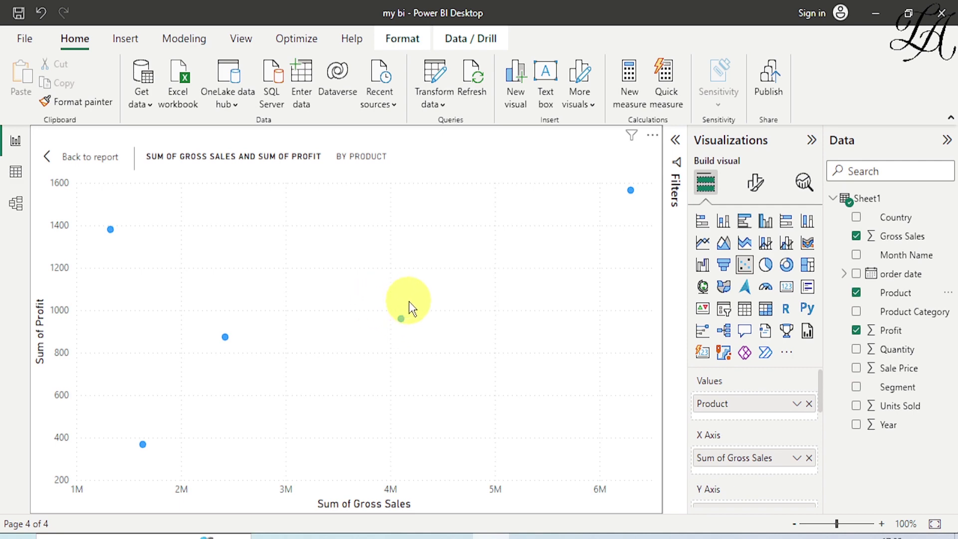
- Turn on category labels in the scatter chart's visual formatting
left_click(755, 187)
scroll(740, 460, "down", 1)
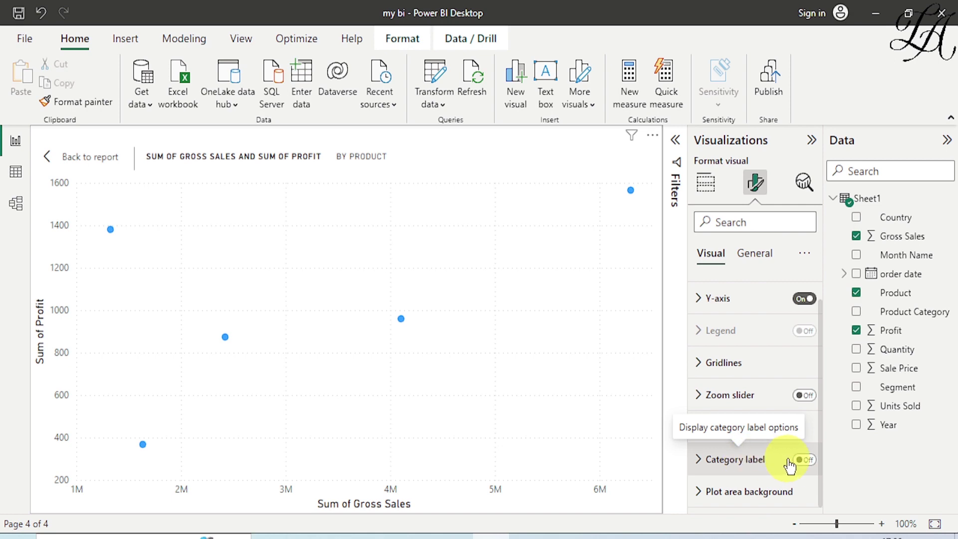
left_click(805, 460)
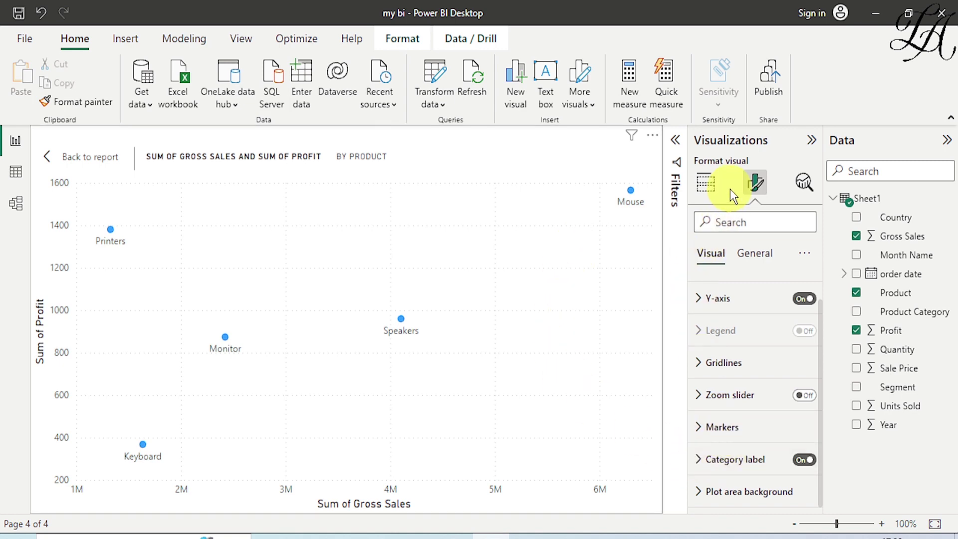
- Assign Quantity as the bubble size of the scatter chart
left_click(710, 189)
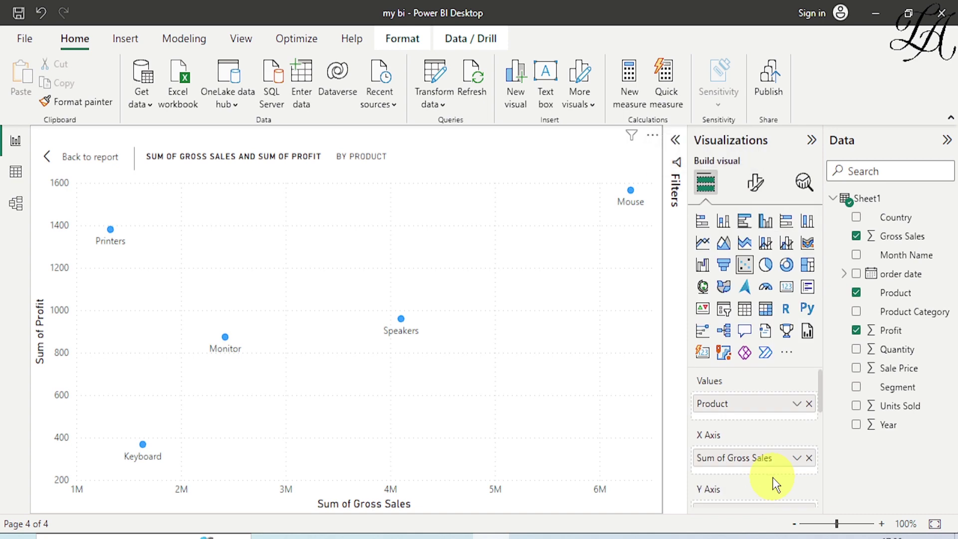
scroll(772, 477, "down", 4)
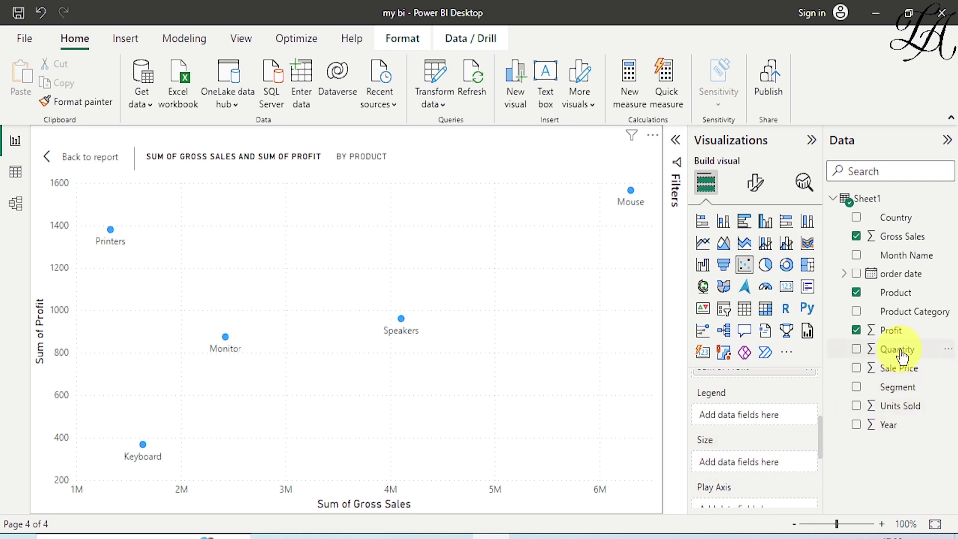
left_click_drag(899, 356, 764, 459)
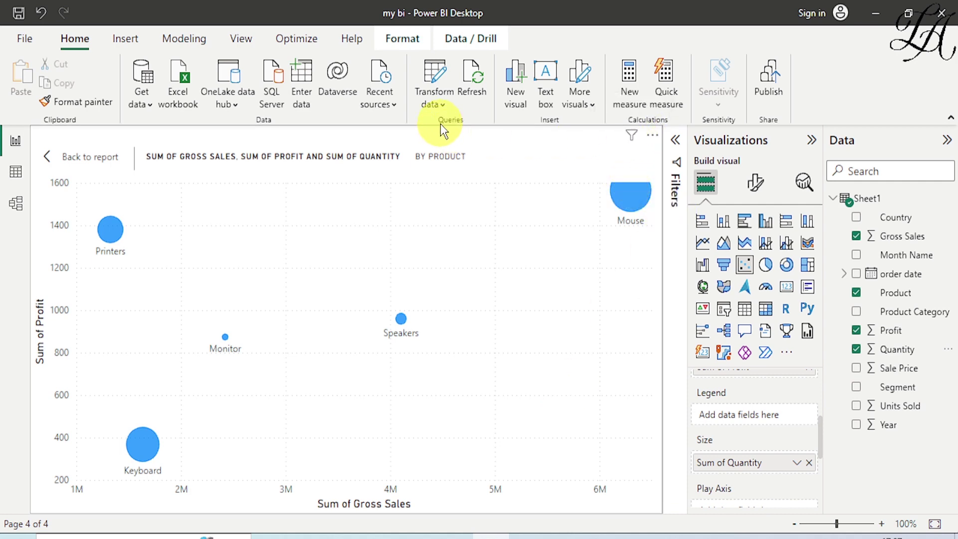
- Enlarge the scatter chart up and to the right on the report page, and reopen it in focus mode
left_click(70, 167)
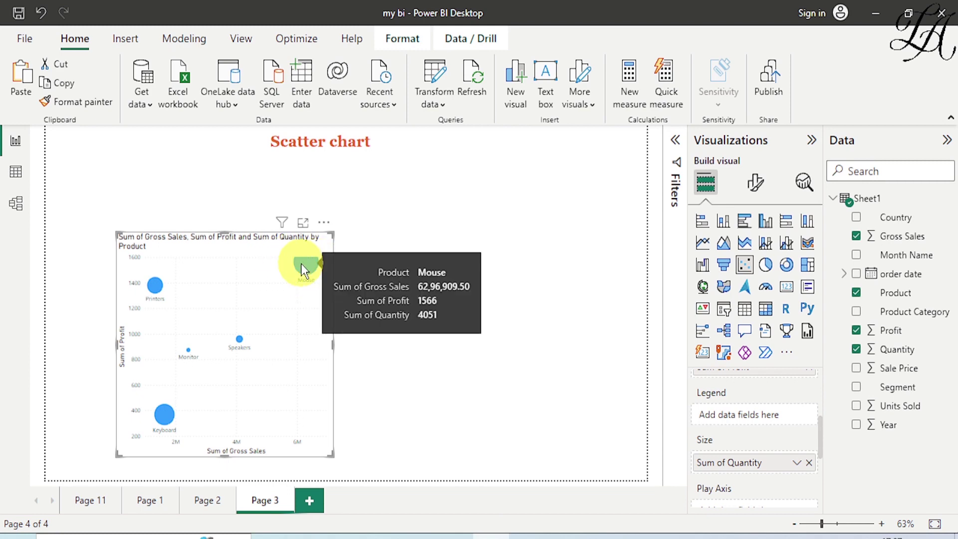
left_click_drag(333, 234, 474, 172)
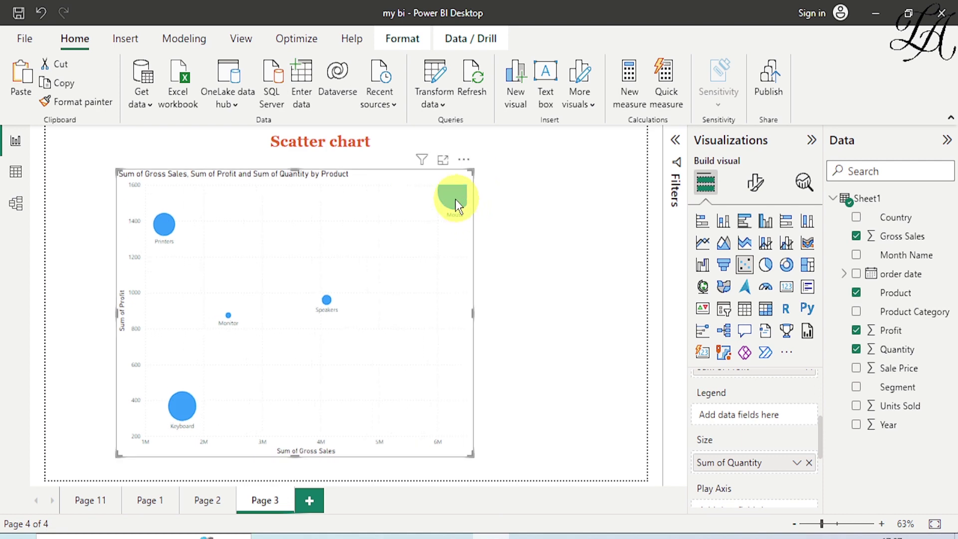
mouse_move(444, 189)
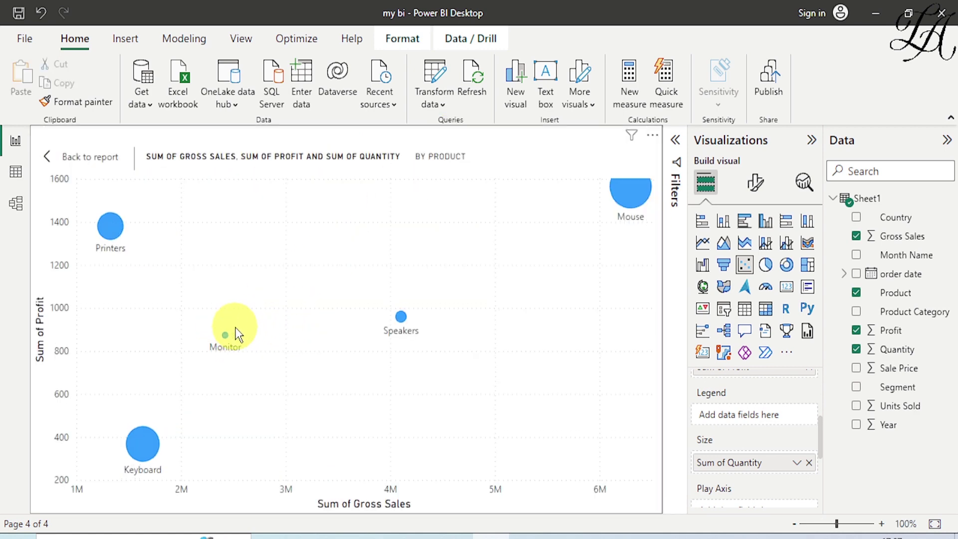
mouse_move(223, 337)
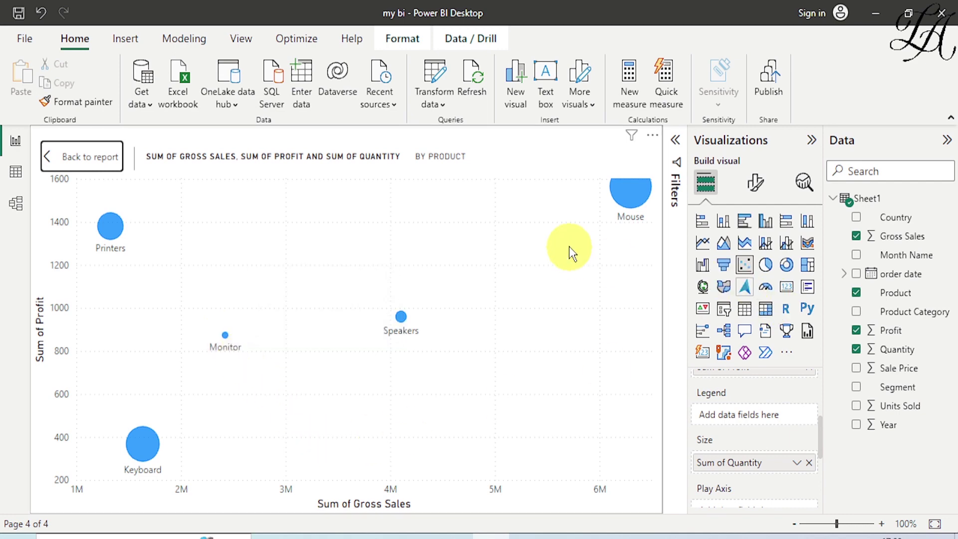
- Add Product Category as the scatter chart's legend to color the bubbles by category
scroll(743, 479, "down", 1)
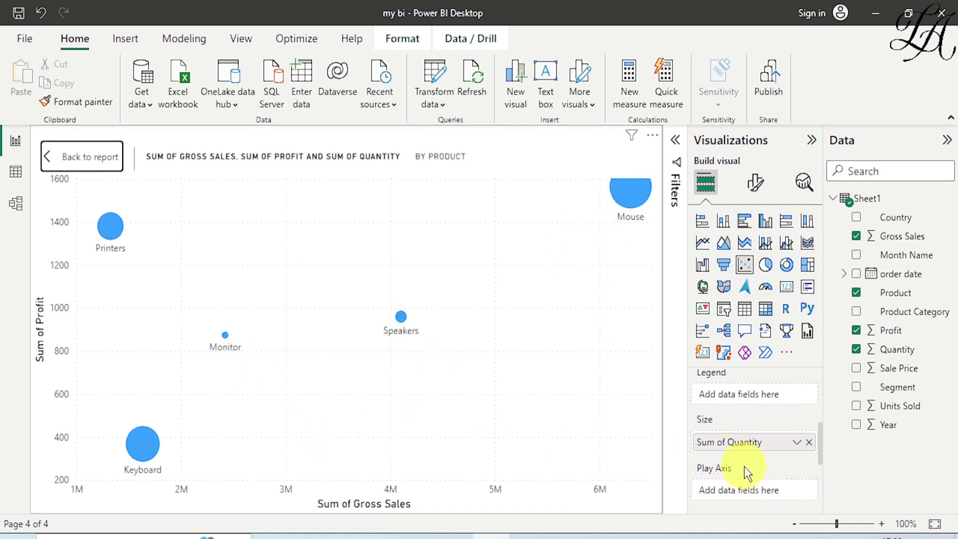
scroll(726, 456, "up", 5)
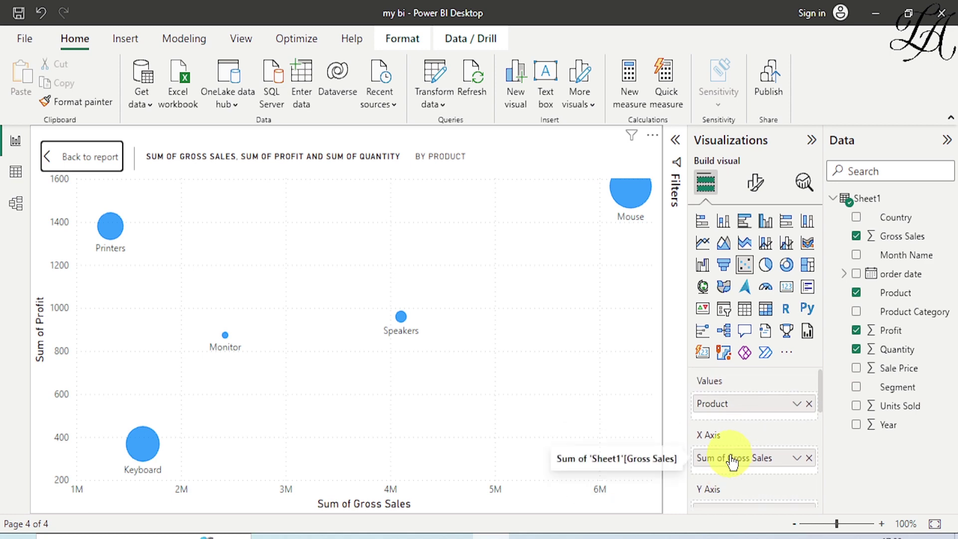
scroll(768, 474, "down", 2)
scroll(766, 468, "down", 2)
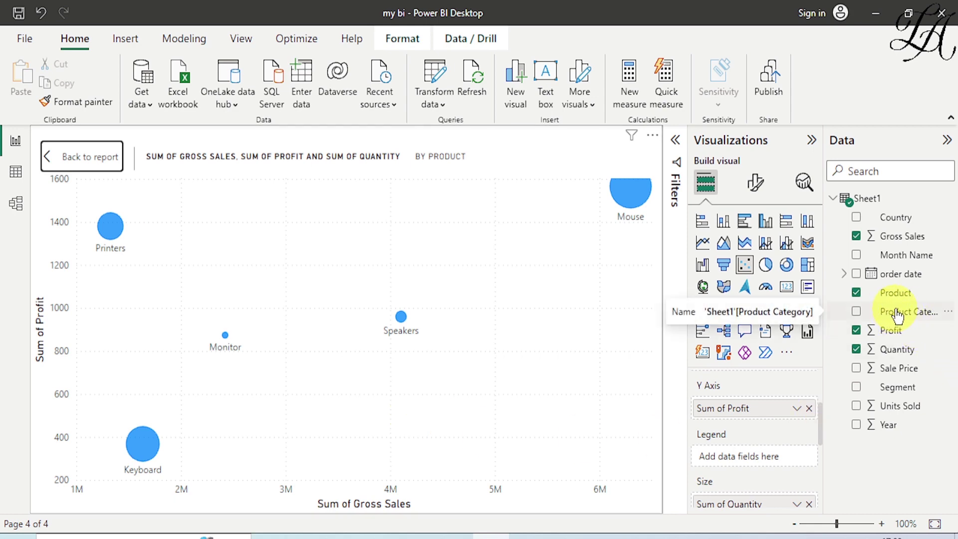
left_click_drag(896, 315, 731, 454)
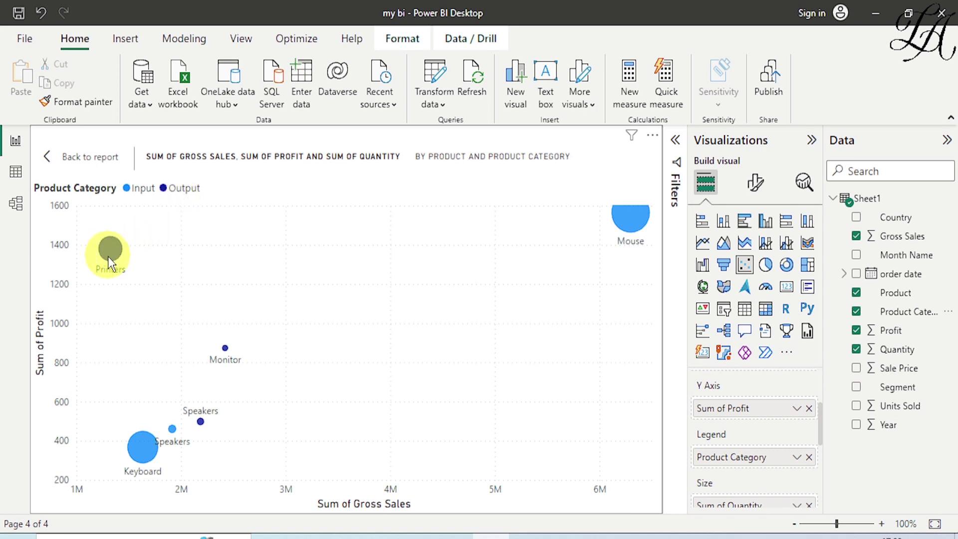
mouse_move(102, 251)
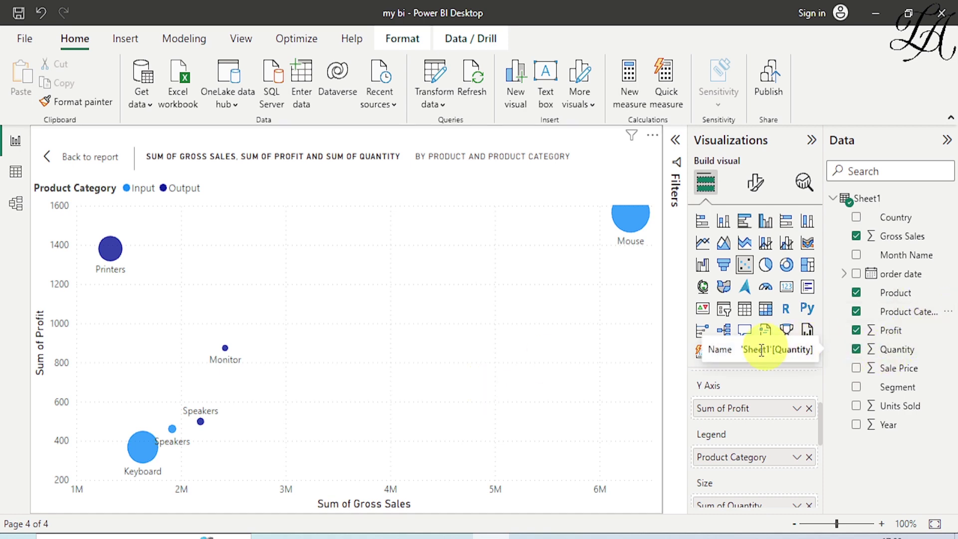
mouse_move(172, 430)
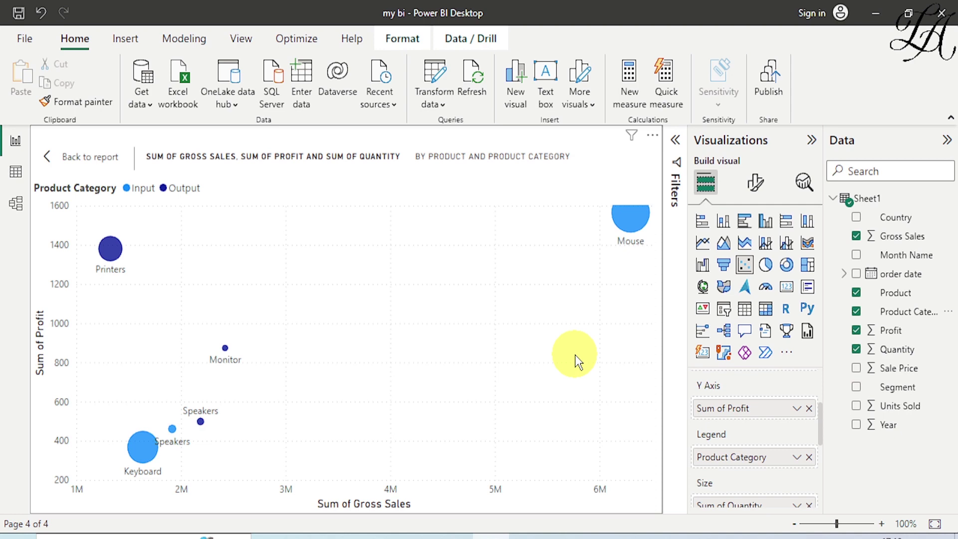
- Assign order date to the scatter chart's Play Axis
scroll(807, 427, "down", 5)
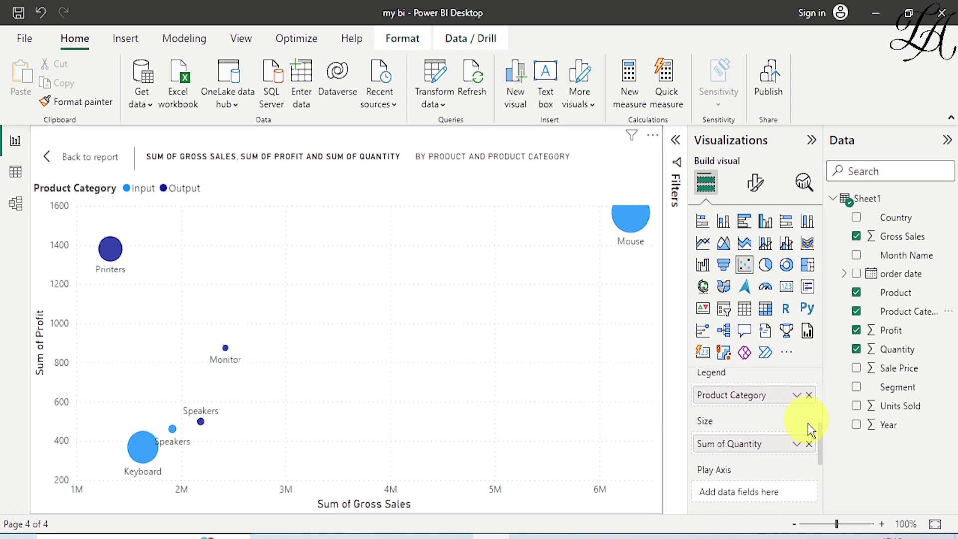
scroll(803, 458, "up", 4)
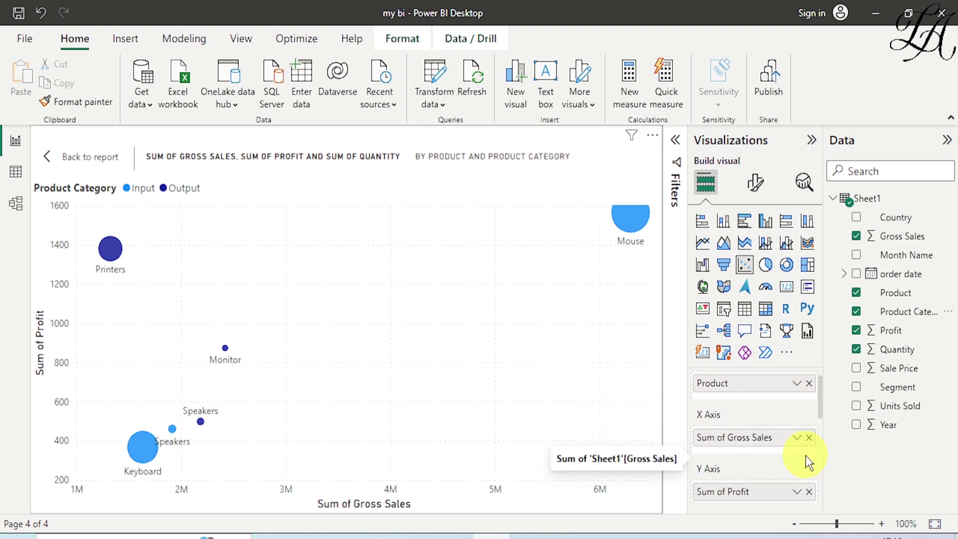
scroll(780, 471, "down", 3)
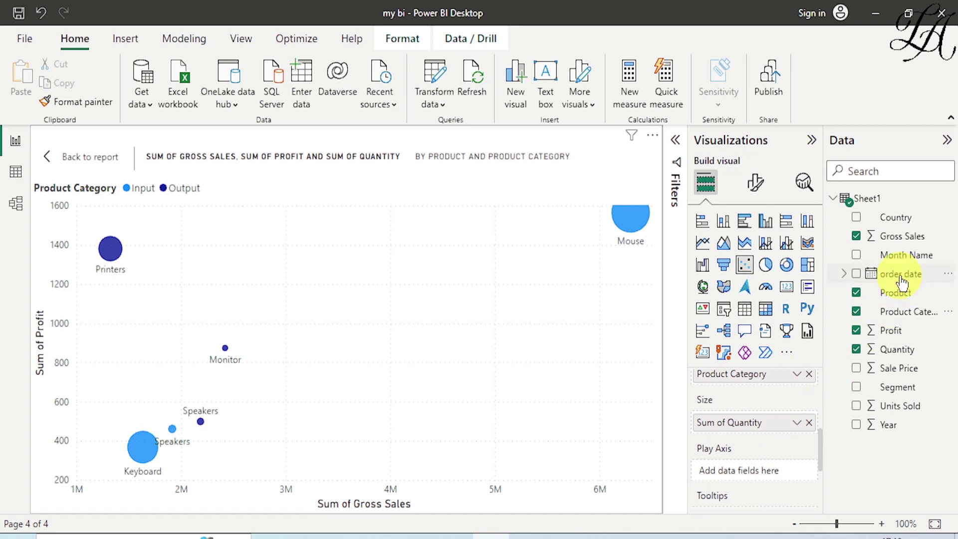
left_click_drag(898, 273, 769, 469)
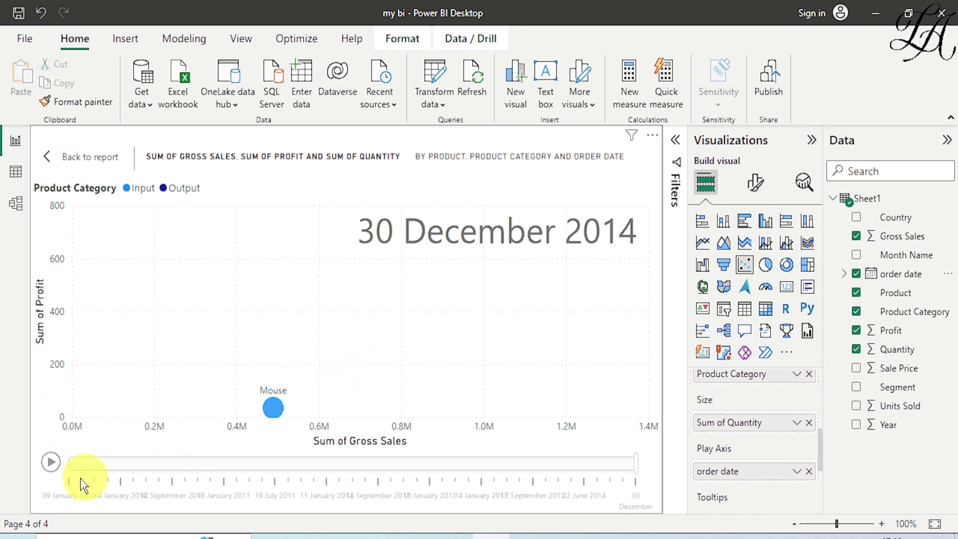
- Play the scatter chart's order date animation and pause it at 13 January 2013 to examine the Mouse bubble
left_click(51, 467)
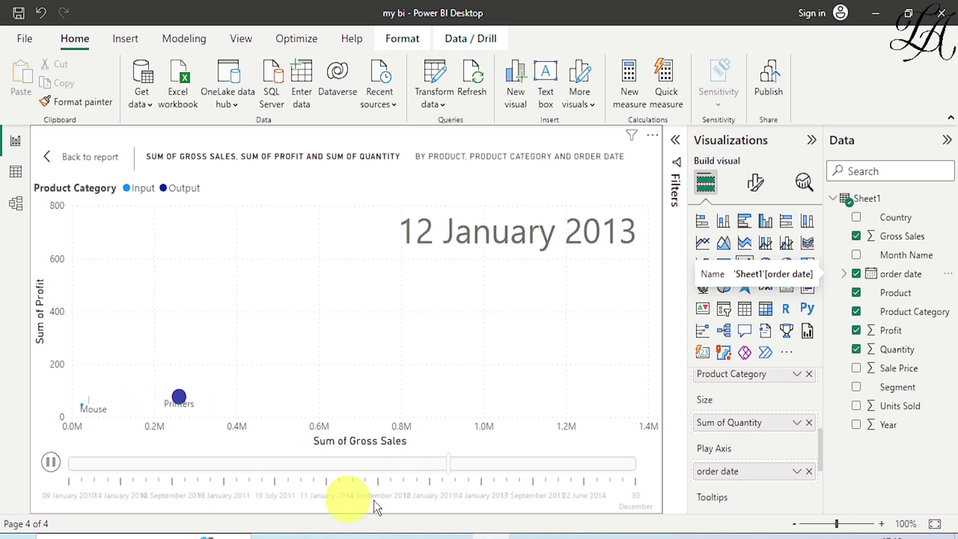
left_click(53, 463)
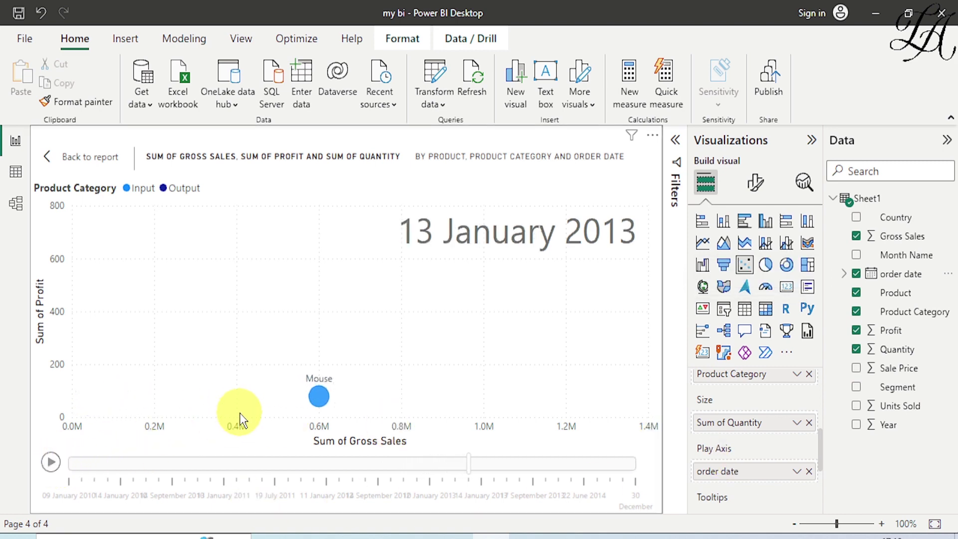
left_click(312, 396)
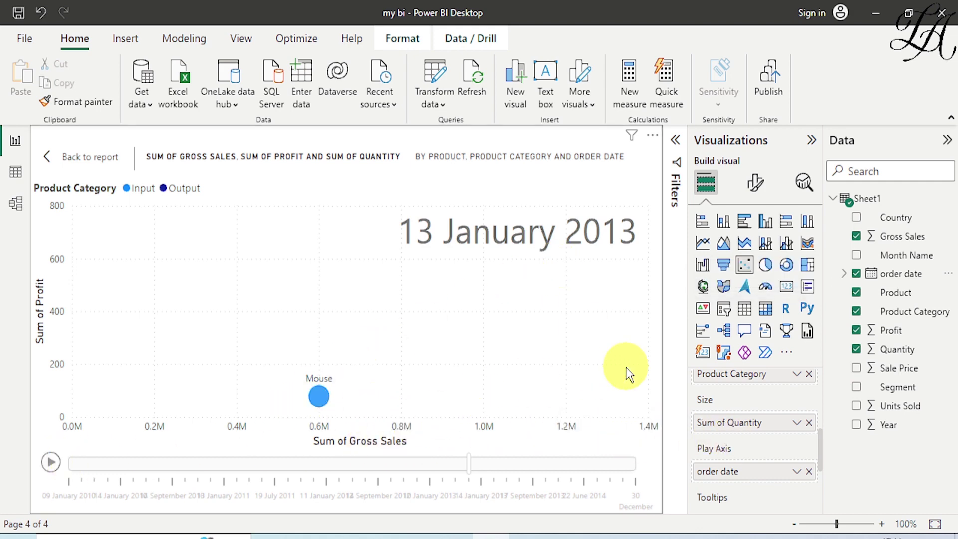
- Switch the Play Axis order date to its Date Hierarchy with only the Year level, and play the yearly animation
left_click(796, 472)
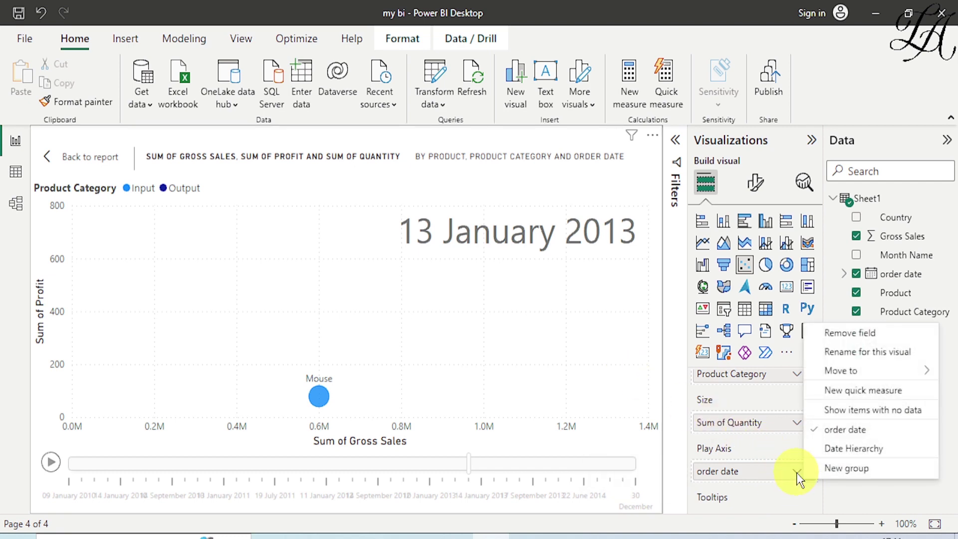
left_click(835, 451)
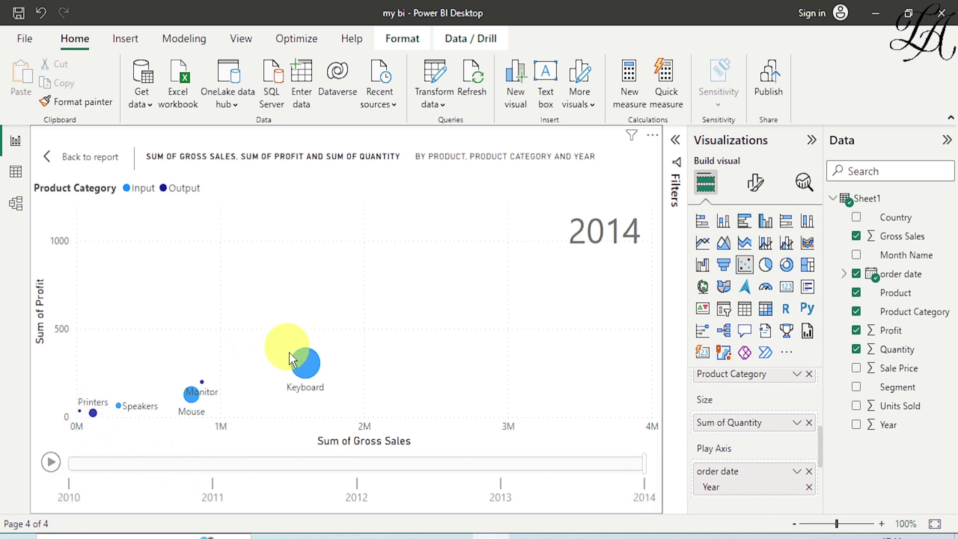
left_click(51, 465)
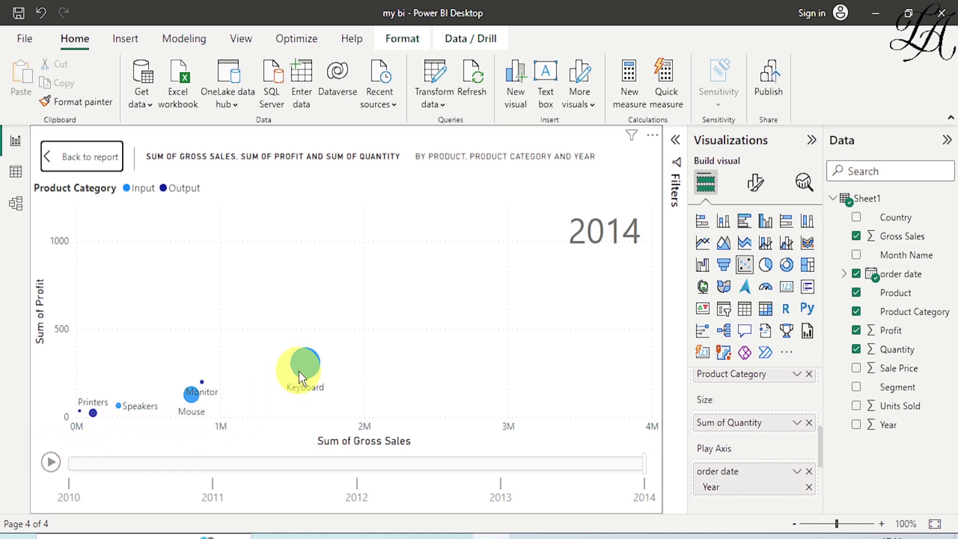
- Trace the Keyboard and Mouse bubbles' paths across the years with their details, and clear the selection
mouse_move(300, 368)
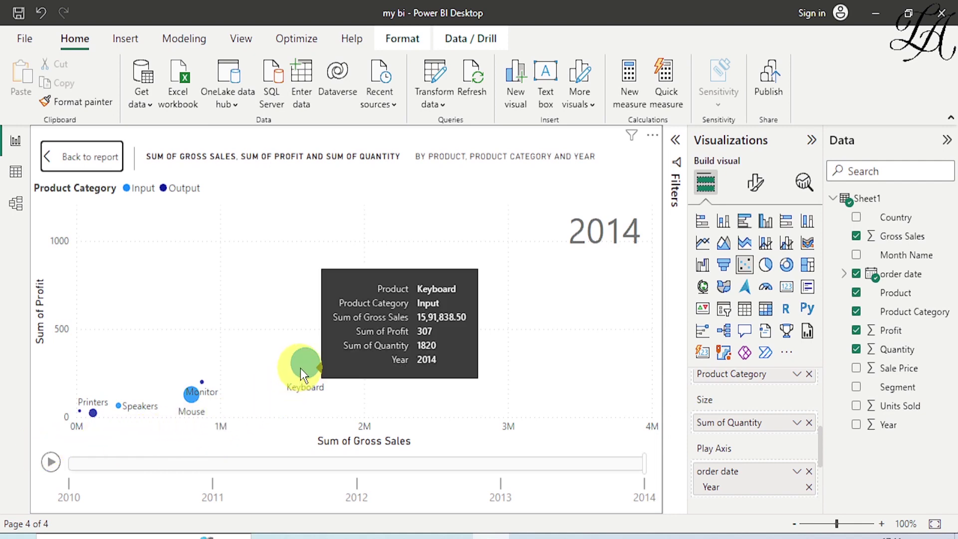
left_click(301, 368)
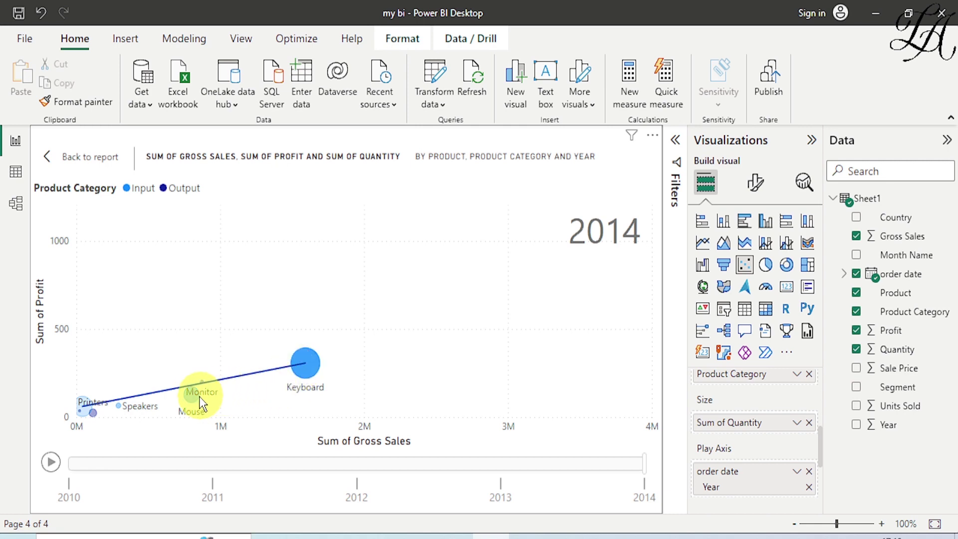
mouse_move(188, 397)
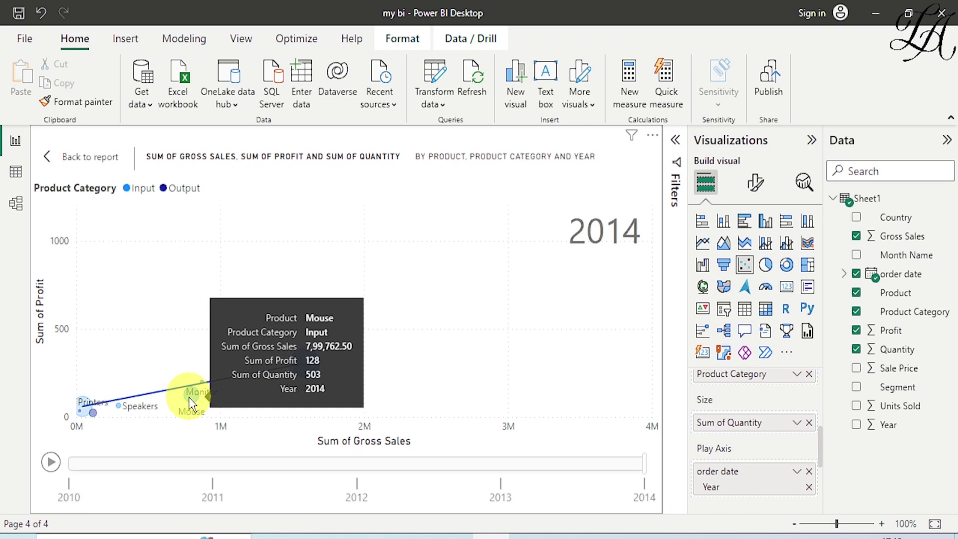
left_click(188, 397)
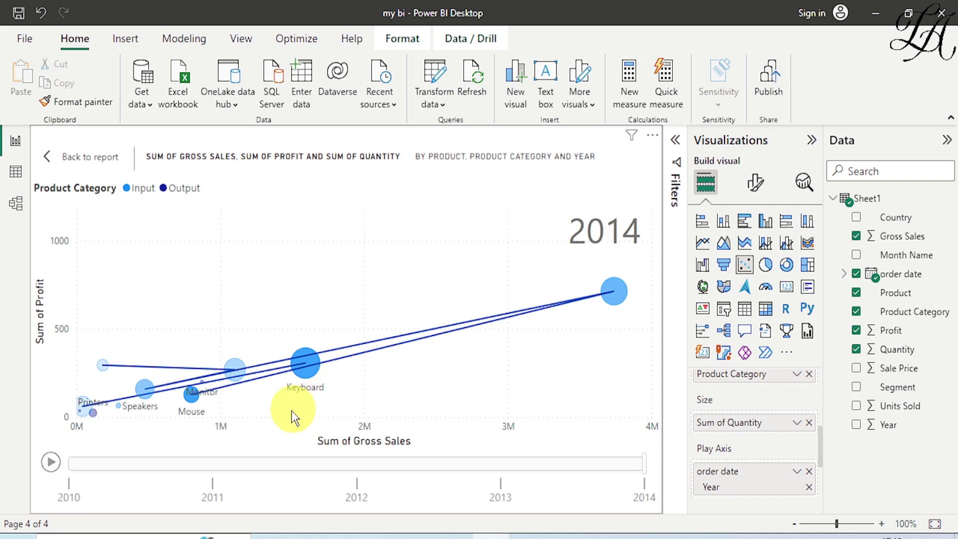
left_click(265, 343)
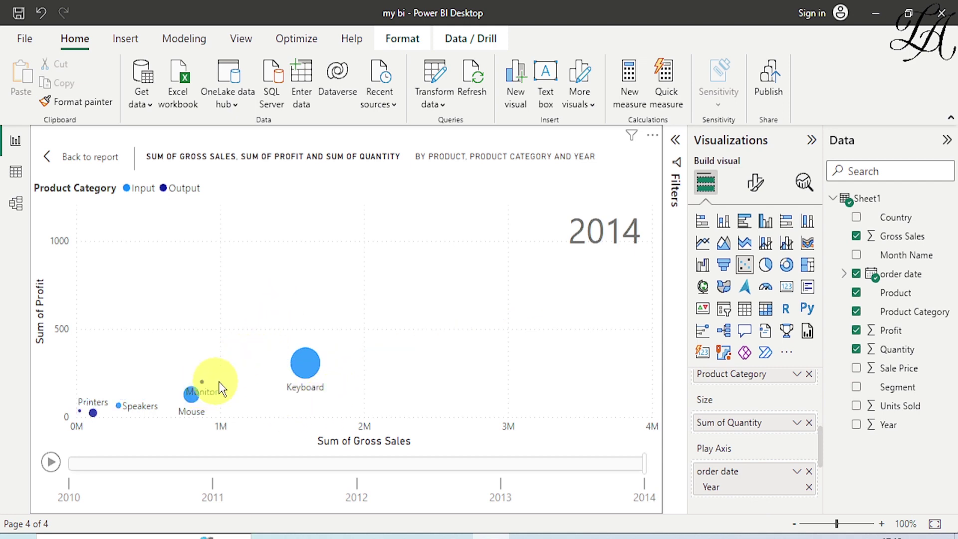
- Trace the yearly paths of the Keyboard bubble and an Output product's bubble, and replay the animation from 2010
left_click(302, 367)
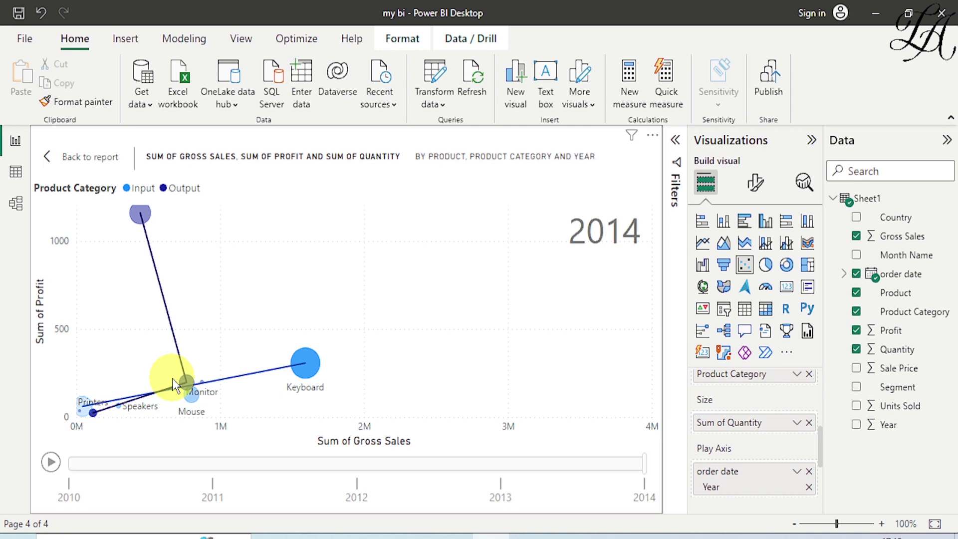
left_click(52, 464)
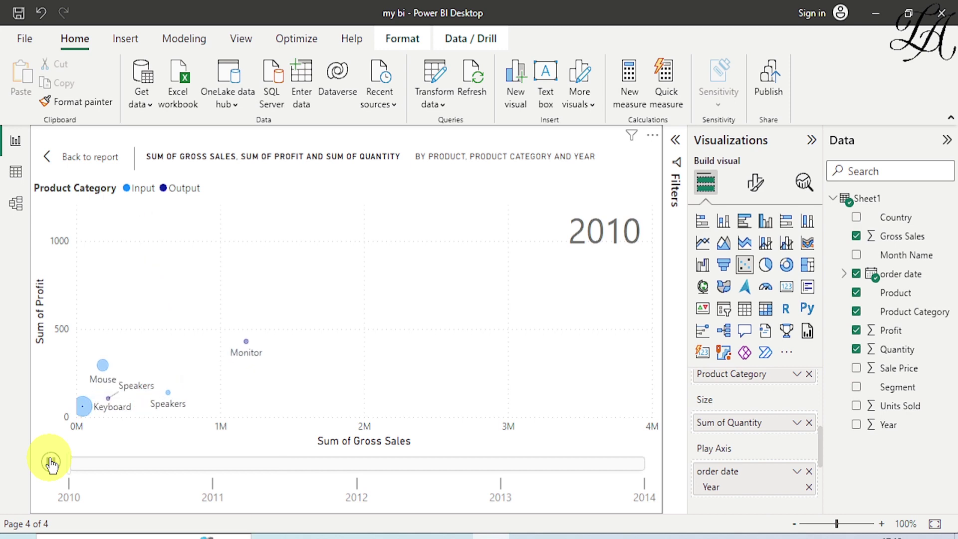